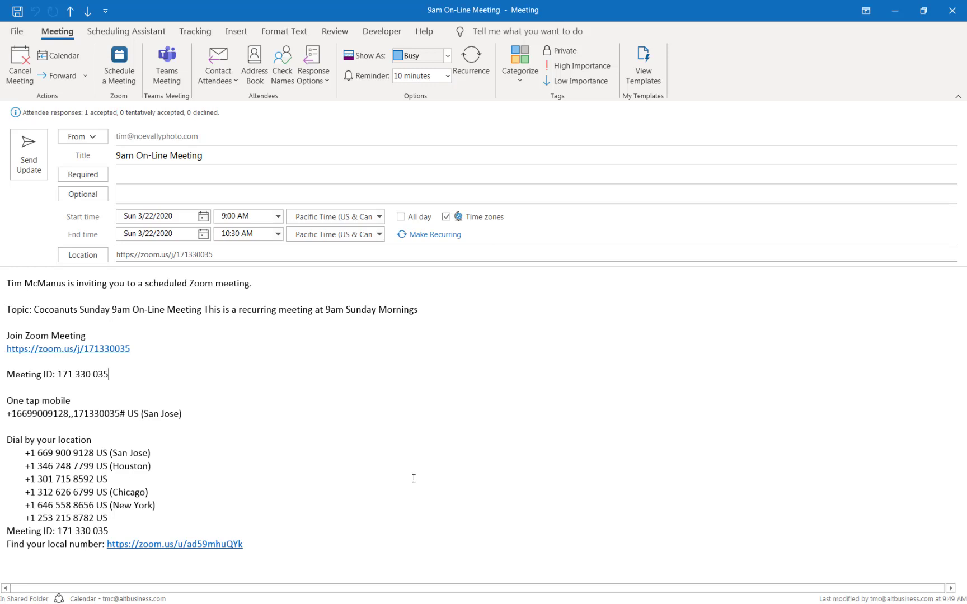
{"action": "left_click", "coordinate": [99, 351]}
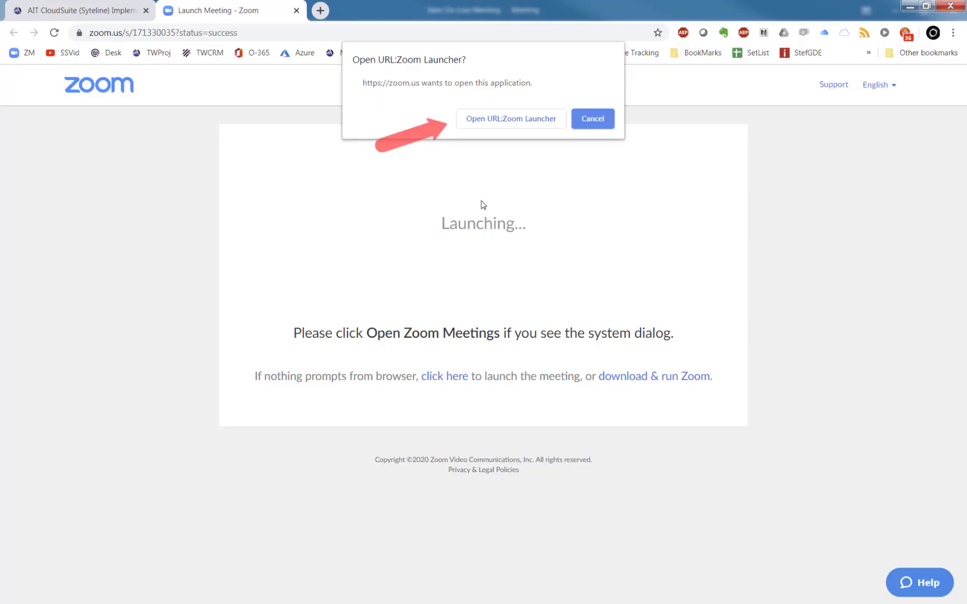
- Launch meeting 171-330-035, check its phone dial-in numbers and meeting ID, then return to Computer Audio
{"action": "left_click", "coordinate": [524, 125]}
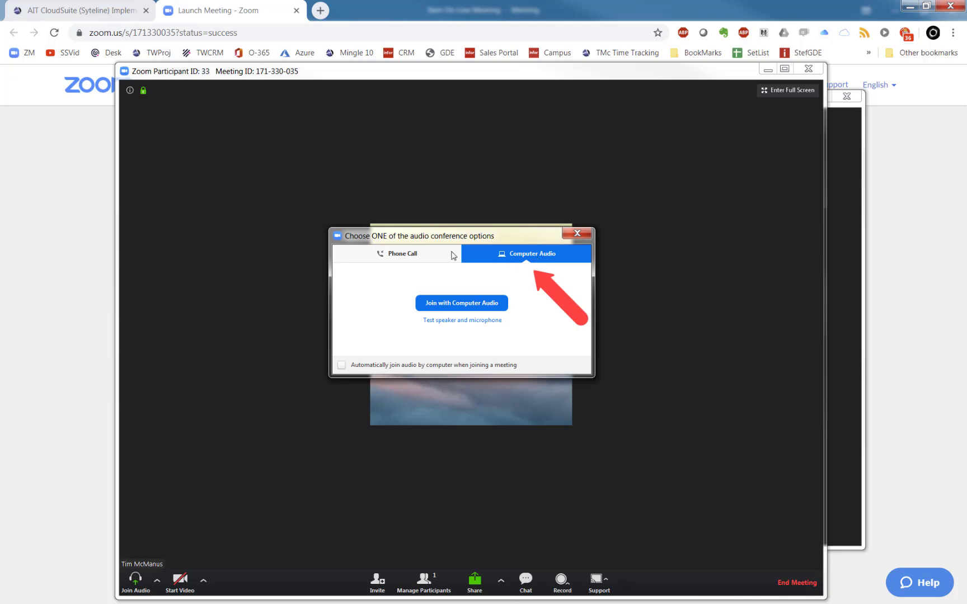
{"action": "left_click", "coordinate": [415, 258]}
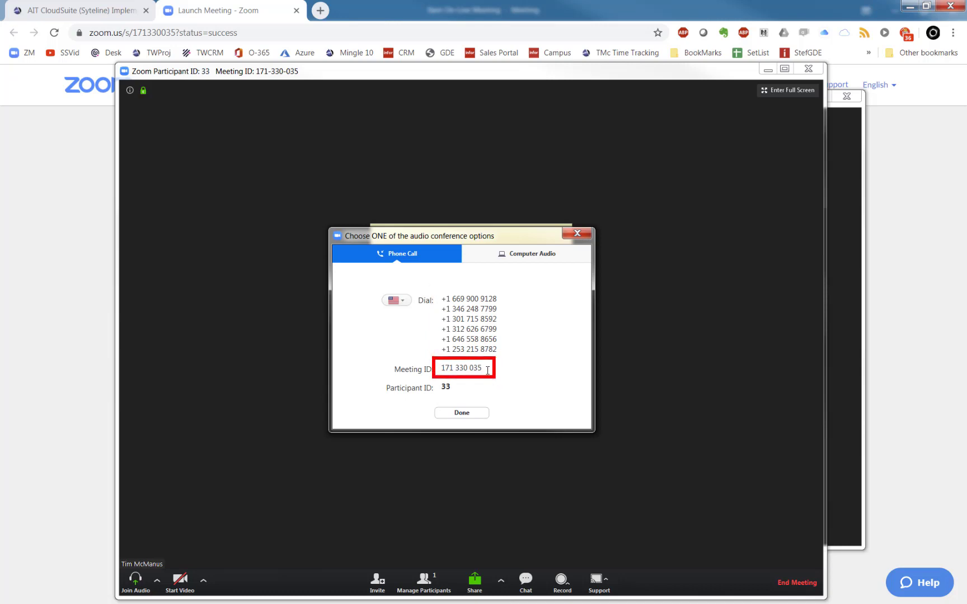
{"action": "mouse_move", "coordinate": [487, 368]}
{"action": "left_mouse_down"}
{"action": "mouse_move", "coordinate": [450, 368]}
{"action": "mouse_move", "coordinate": [423, 419]}
{"action": "left_mouse_up"}
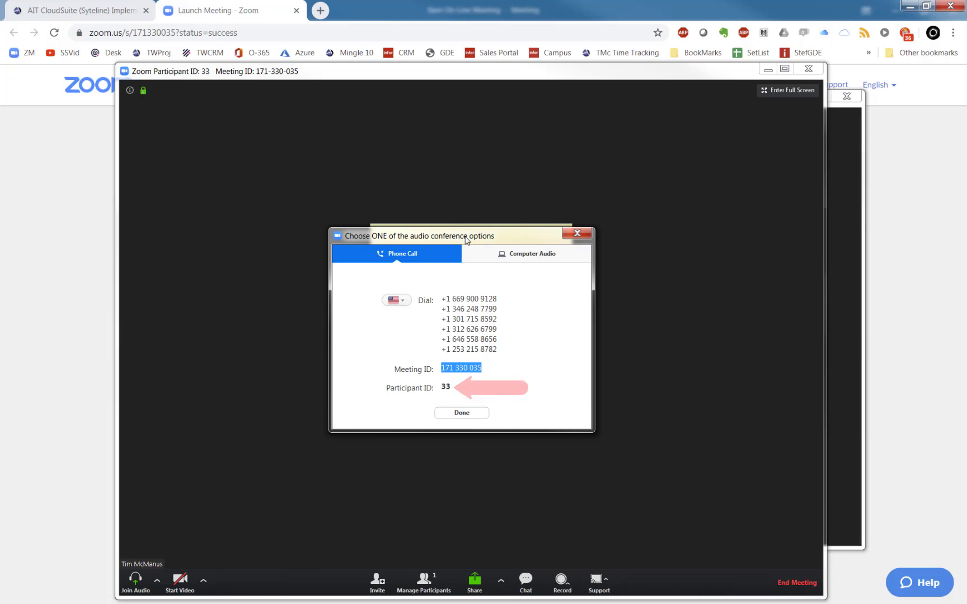
{"action": "left_click_drag", "start_coordinate": [465, 240], "coordinate": [505, 253]}
{"action": "left_click", "coordinate": [550, 268]}
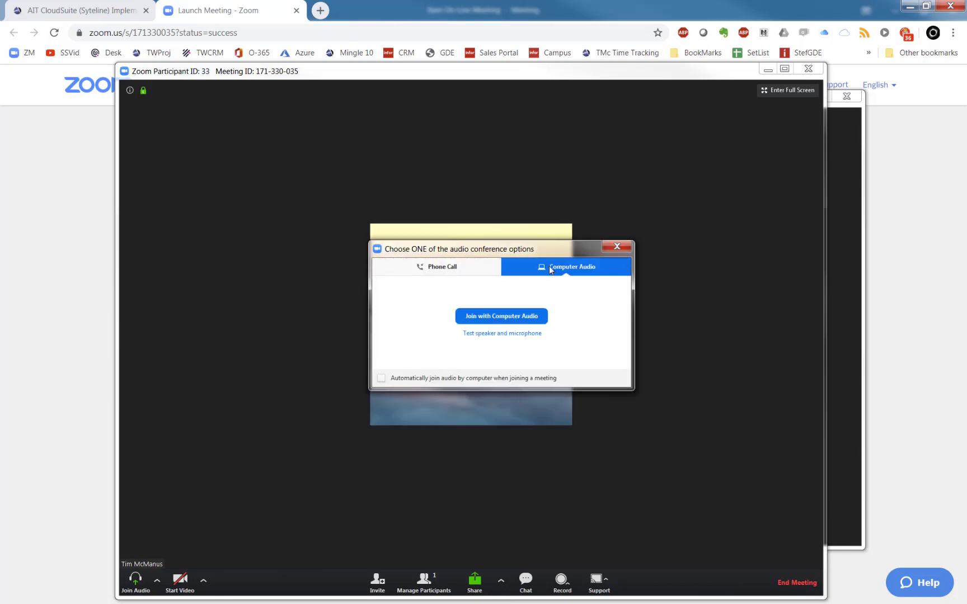
- Join with computer audio, switch the meeting window to full screen, and toggle the camera video
{"action": "left_click", "coordinate": [489, 316]}
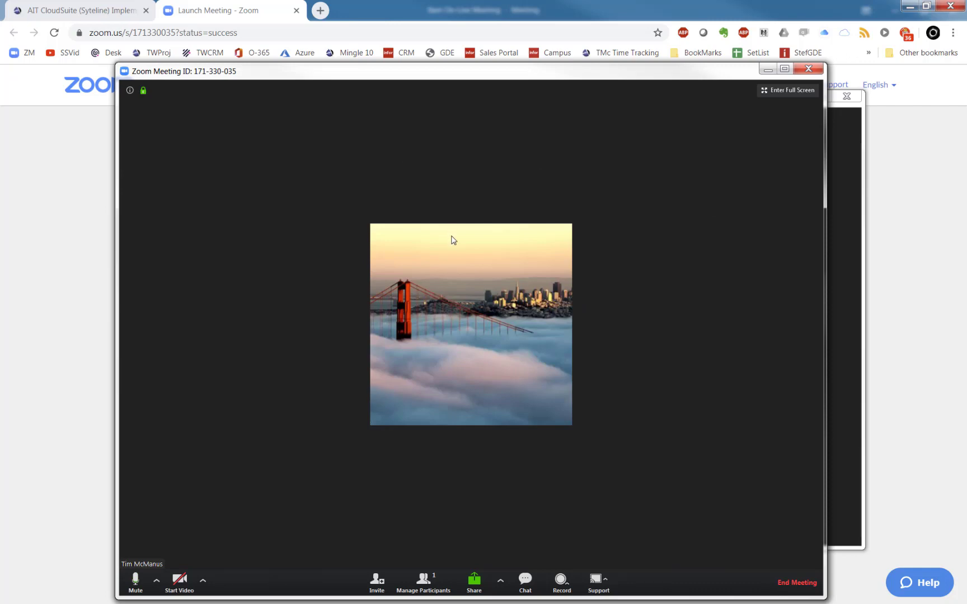
{"action": "double_click", "coordinate": [607, 78]}
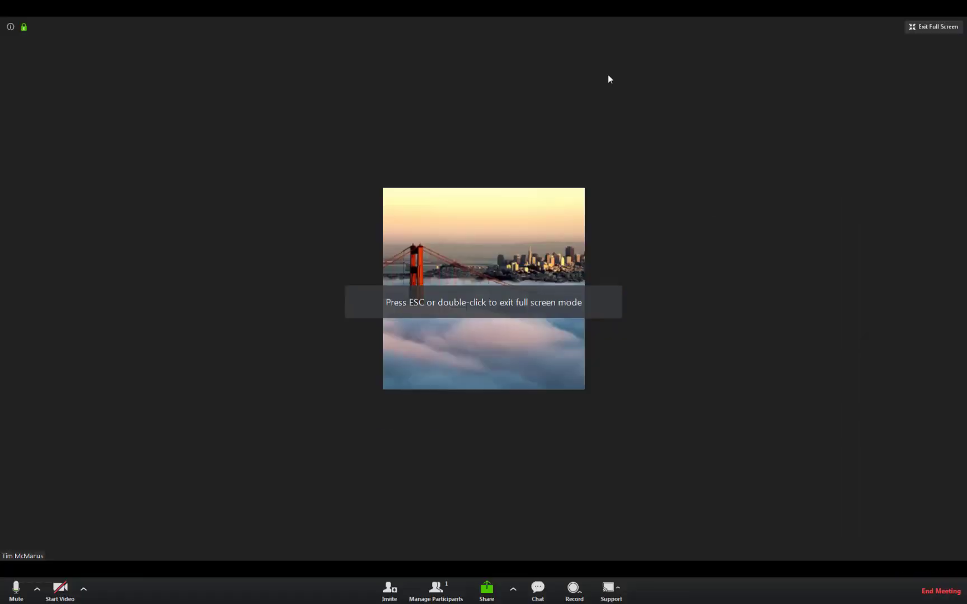
{"action": "left_click", "coordinate": [60, 590]}
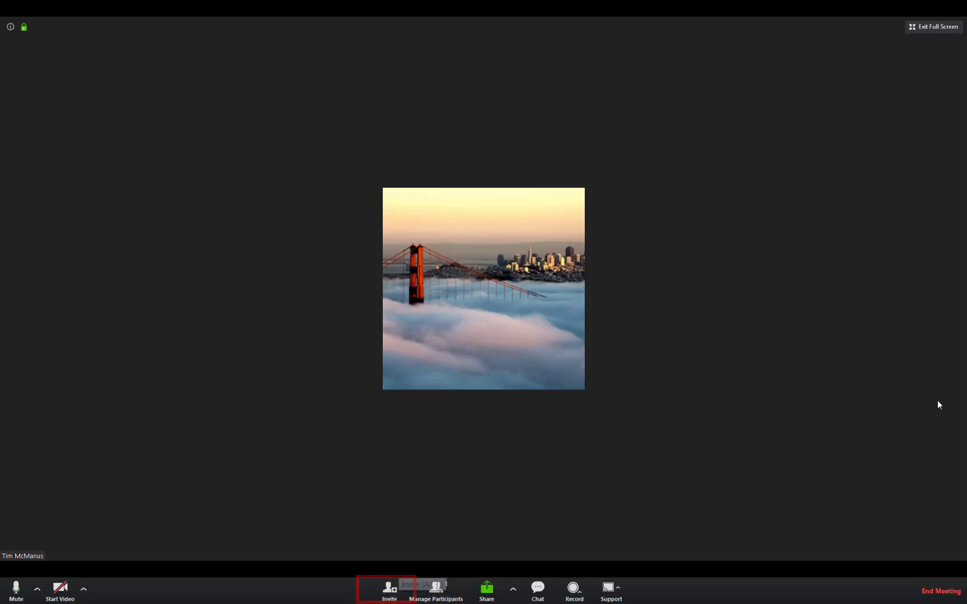
- Copy the meeting URL from the Invite window (Alt+I), then close that window
{"action": "key", "text": "alt+i"}
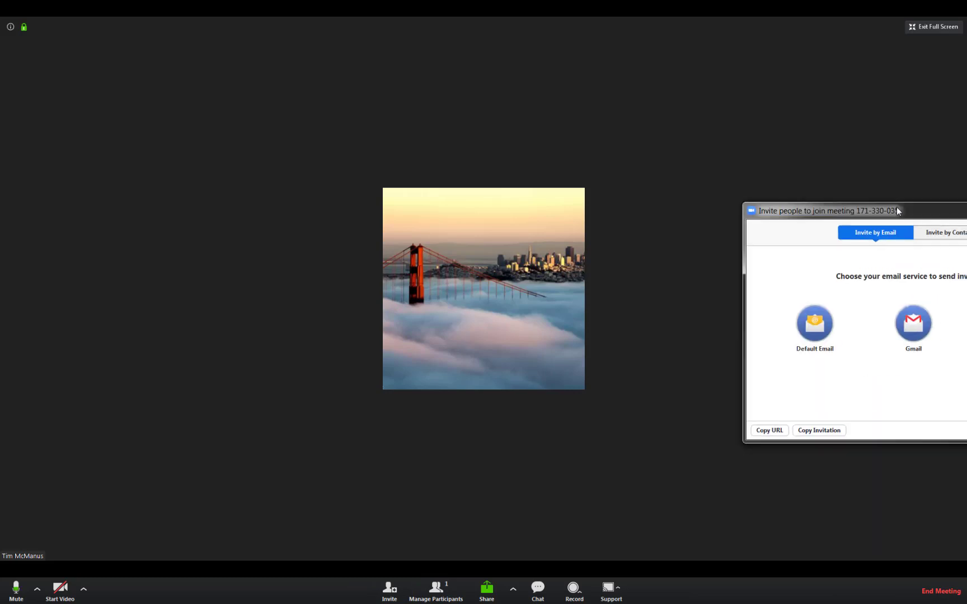
{"action": "left_click_drag", "start_coordinate": [900, 210], "coordinate": [273, 218]}
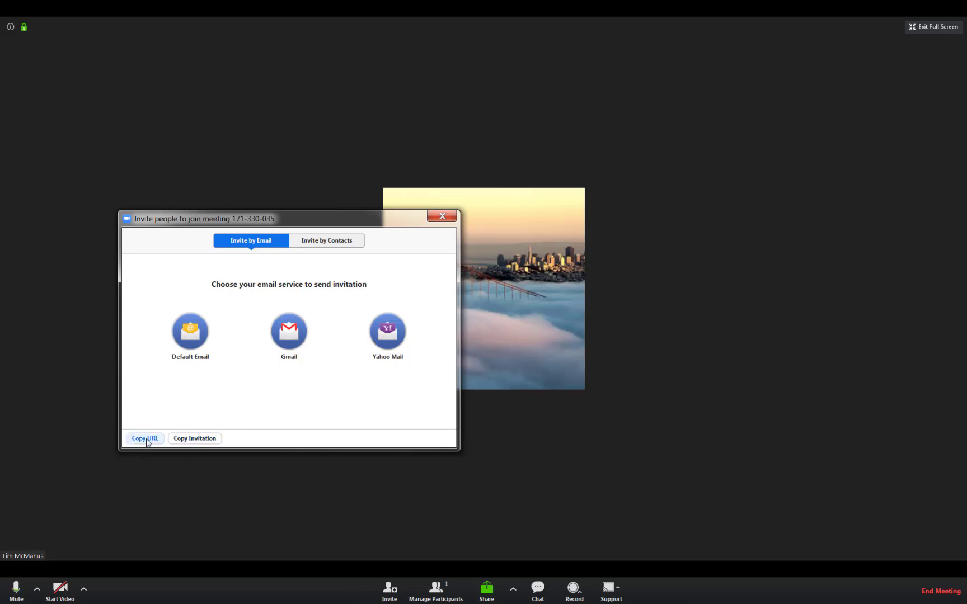
{"action": "left_click", "coordinate": [148, 441]}
{"action": "left_click", "coordinate": [447, 217]}
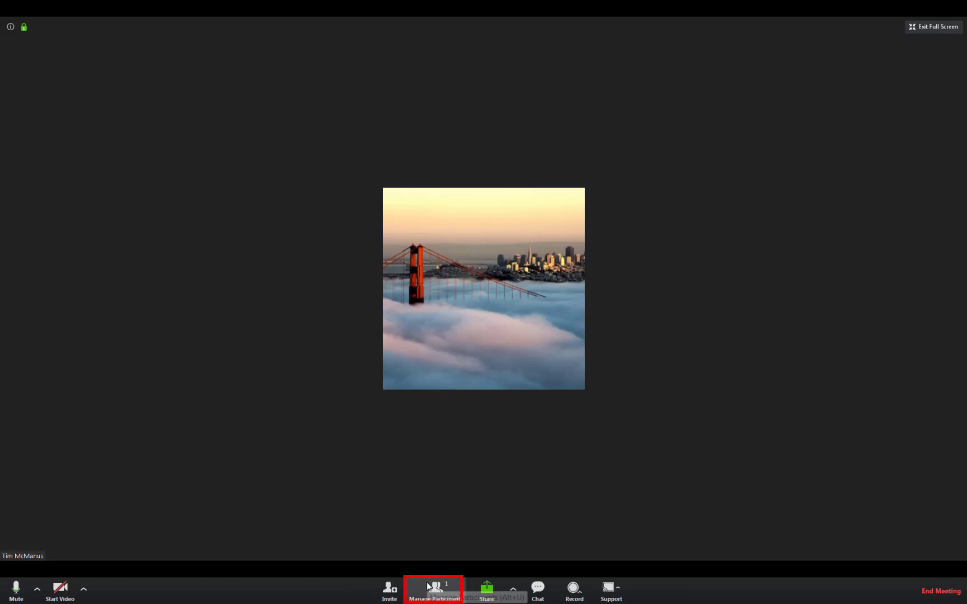
- Open the Participants list, place it at the upper right, and stretch it taller
{"action": "left_click", "coordinate": [446, 594]}
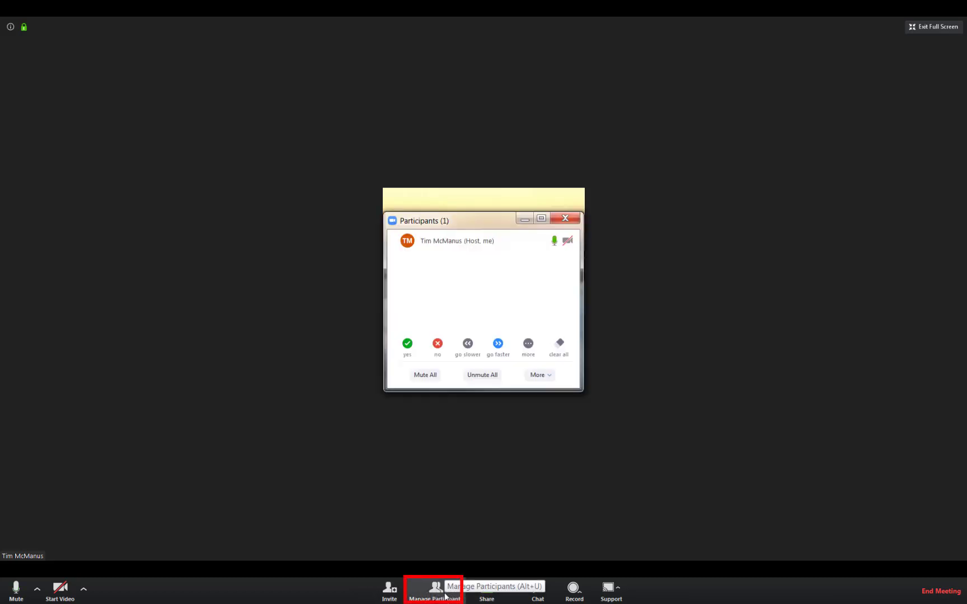
{"action": "left_click_drag", "start_coordinate": [546, 219], "coordinate": [896, 72]}
{"action": "left_click_drag", "start_coordinate": [846, 244], "coordinate": [862, 530]}
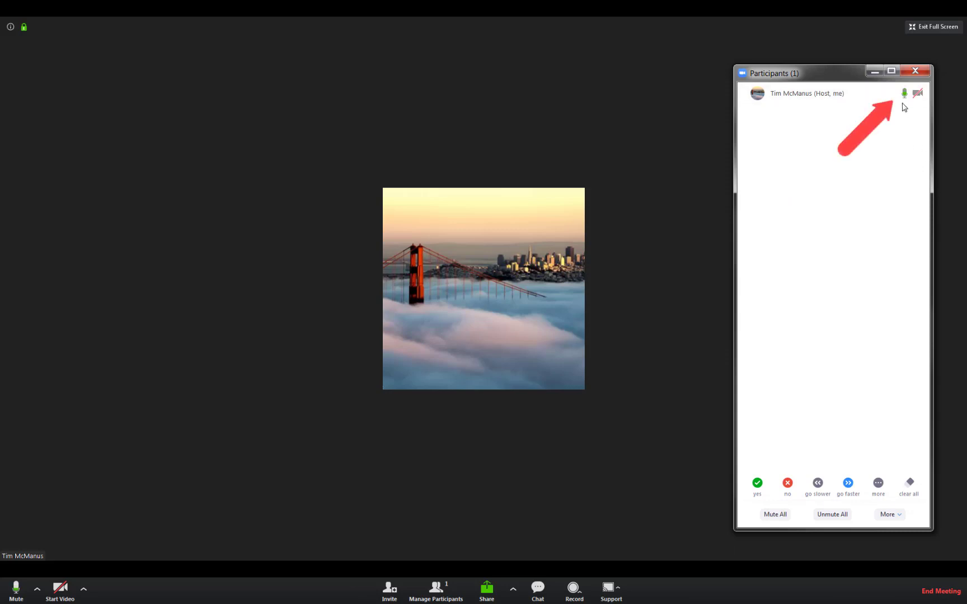
- Toggle your own microphone between mute and unmute, ending muted
{"action": "mouse_move", "coordinate": [903, 101]}
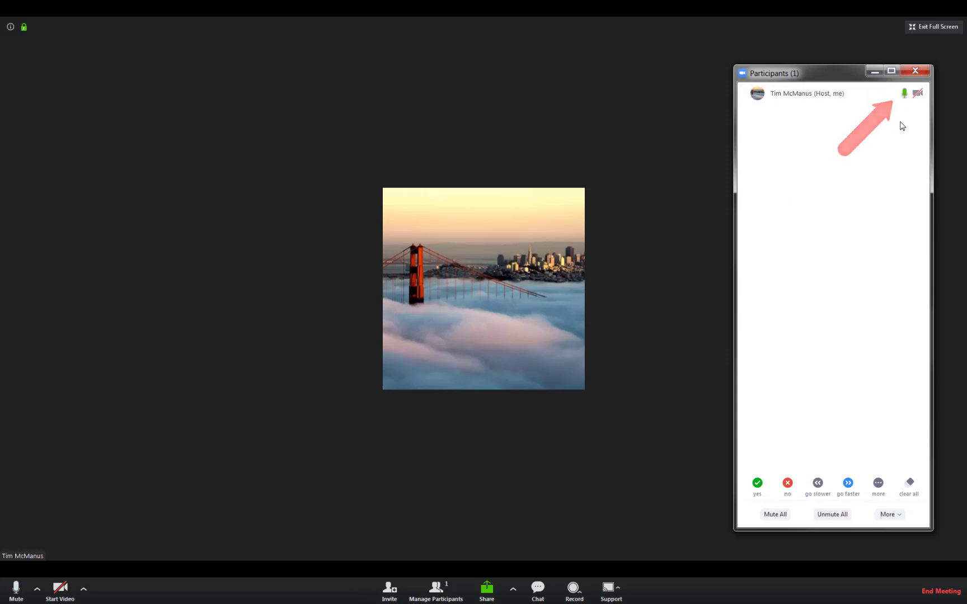
{"action": "left_click", "coordinate": [876, 96]}
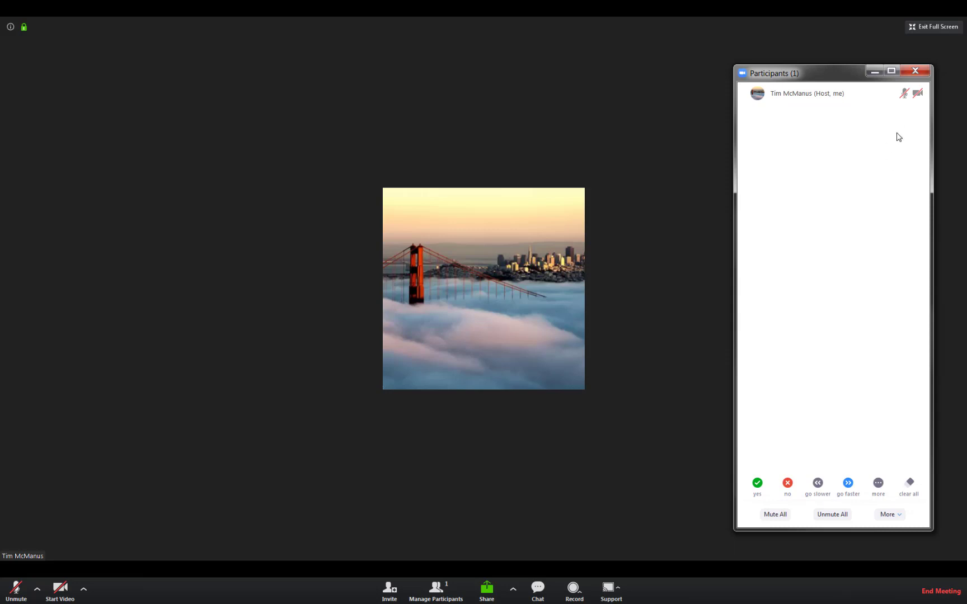
{"action": "mouse_move", "coordinate": [905, 106]}
{"action": "left_click", "coordinate": [875, 97]}
{"action": "left_click", "coordinate": [875, 95]}
{"action": "left_click", "coordinate": [896, 515]}
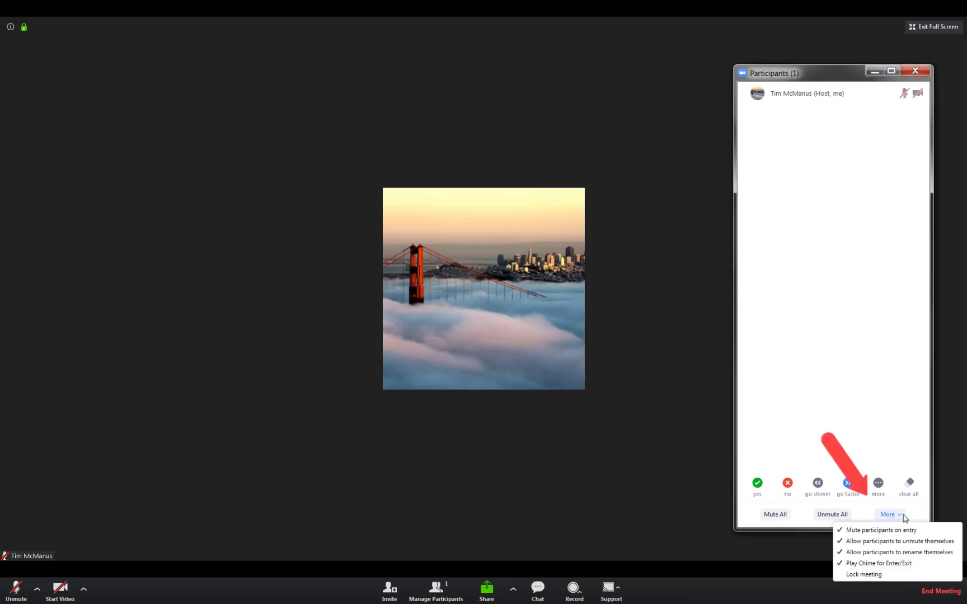
{"action": "left_click", "coordinate": [898, 514]}
{"action": "left_click", "coordinate": [898, 514]}
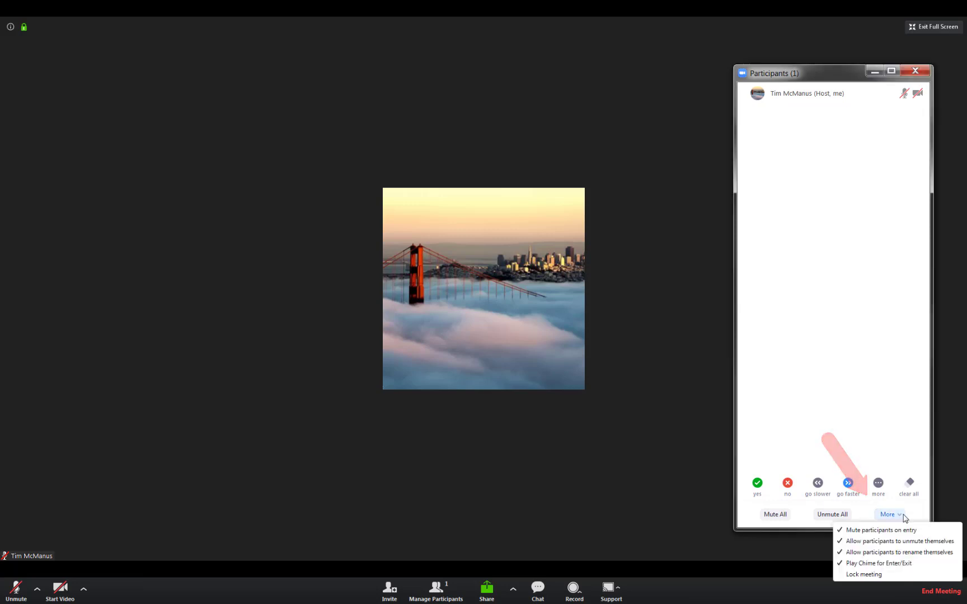
{"action": "left_click", "coordinate": [881, 407]}
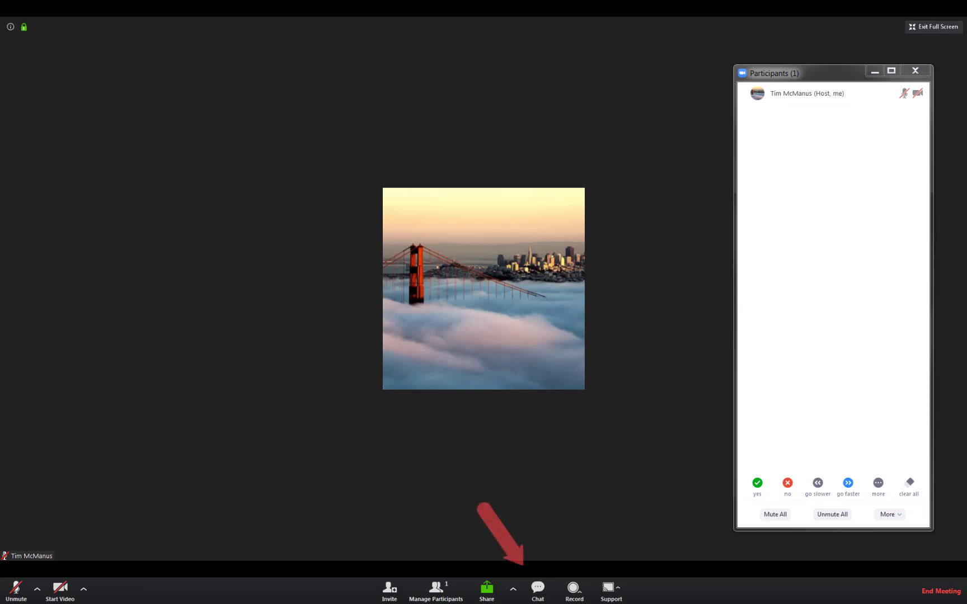
- Send the message 'this is great !' to Everyone in the group chat
{"action": "left_click", "coordinate": [536, 594]}
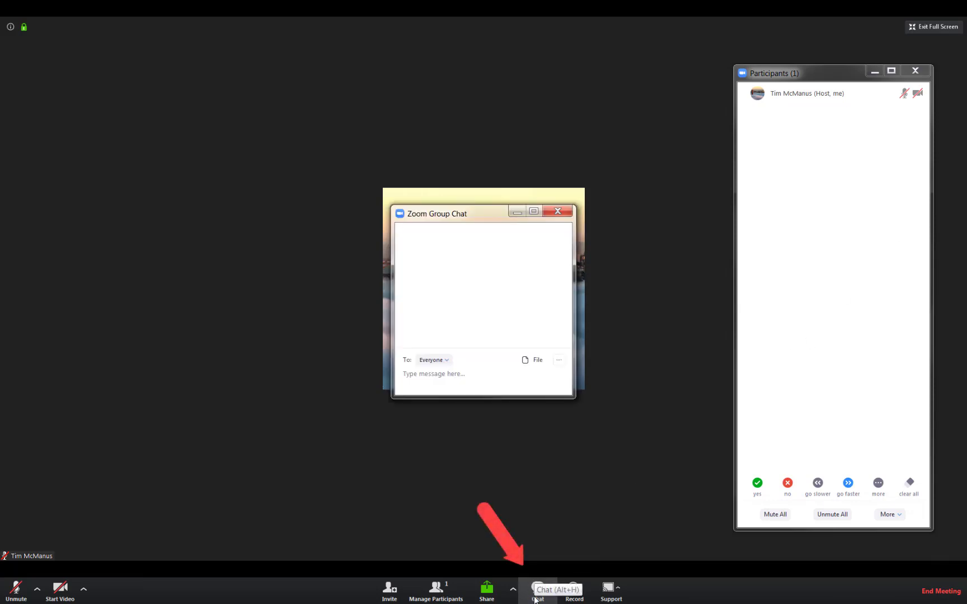
{"action": "left_click", "coordinate": [445, 362]}
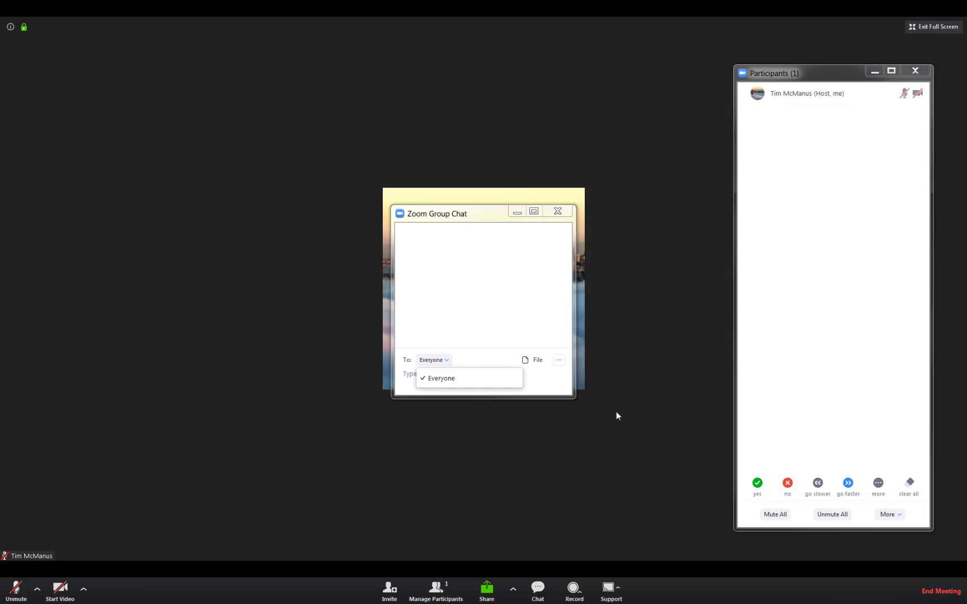
{"action": "left_click", "coordinate": [448, 389]}
{"action": "type", "text": "this i"}
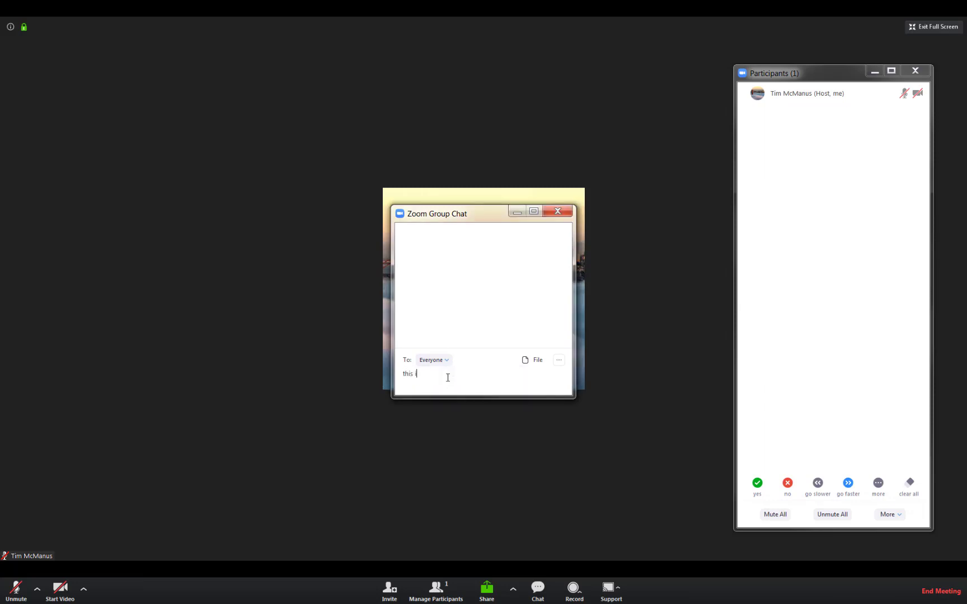
{"action": "type", "text": "s great !"}
{"action": "key", "text": "Return"}
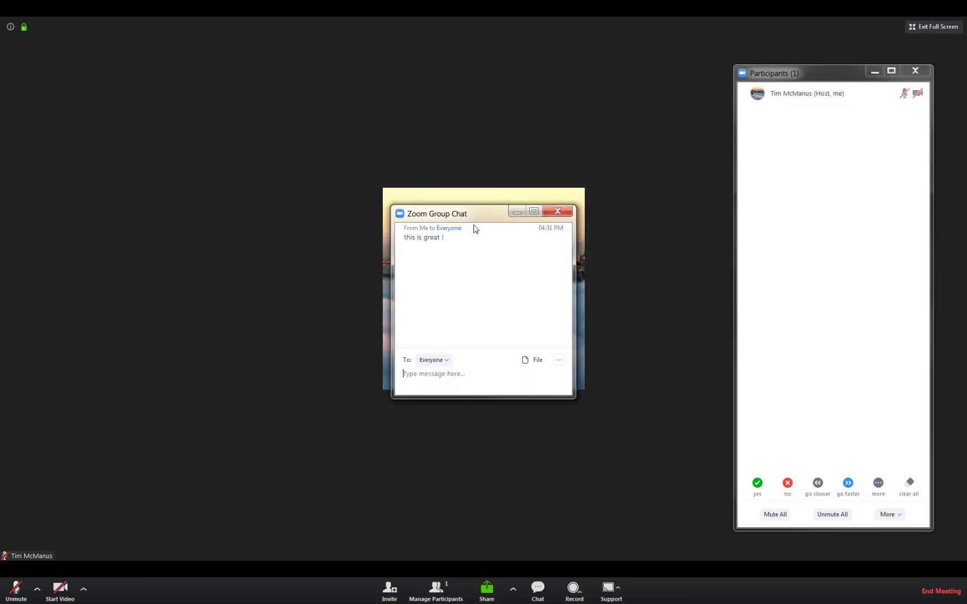
{"action": "left_click", "coordinate": [449, 361]}
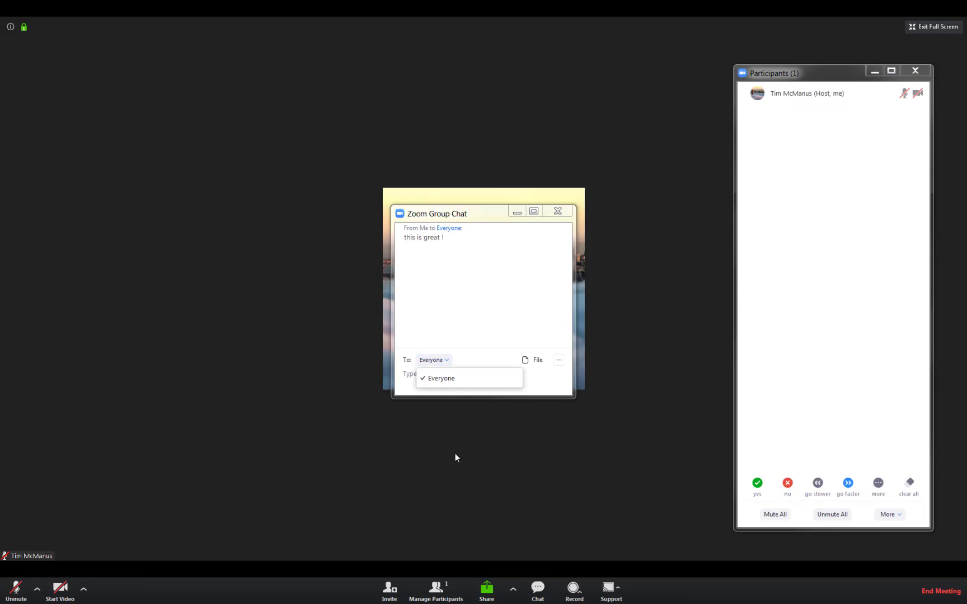